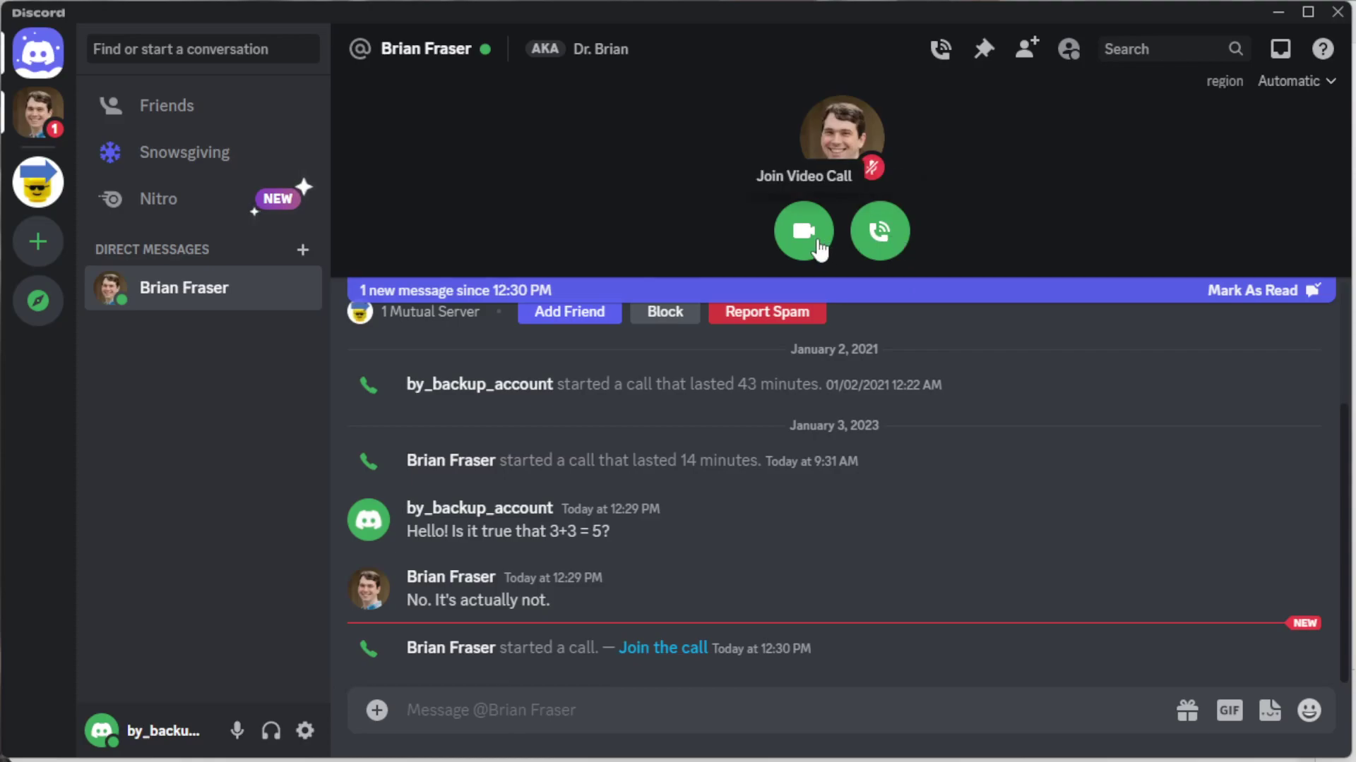
Step: Join the ongoing direct-message call with voice only
left_click(874, 244)
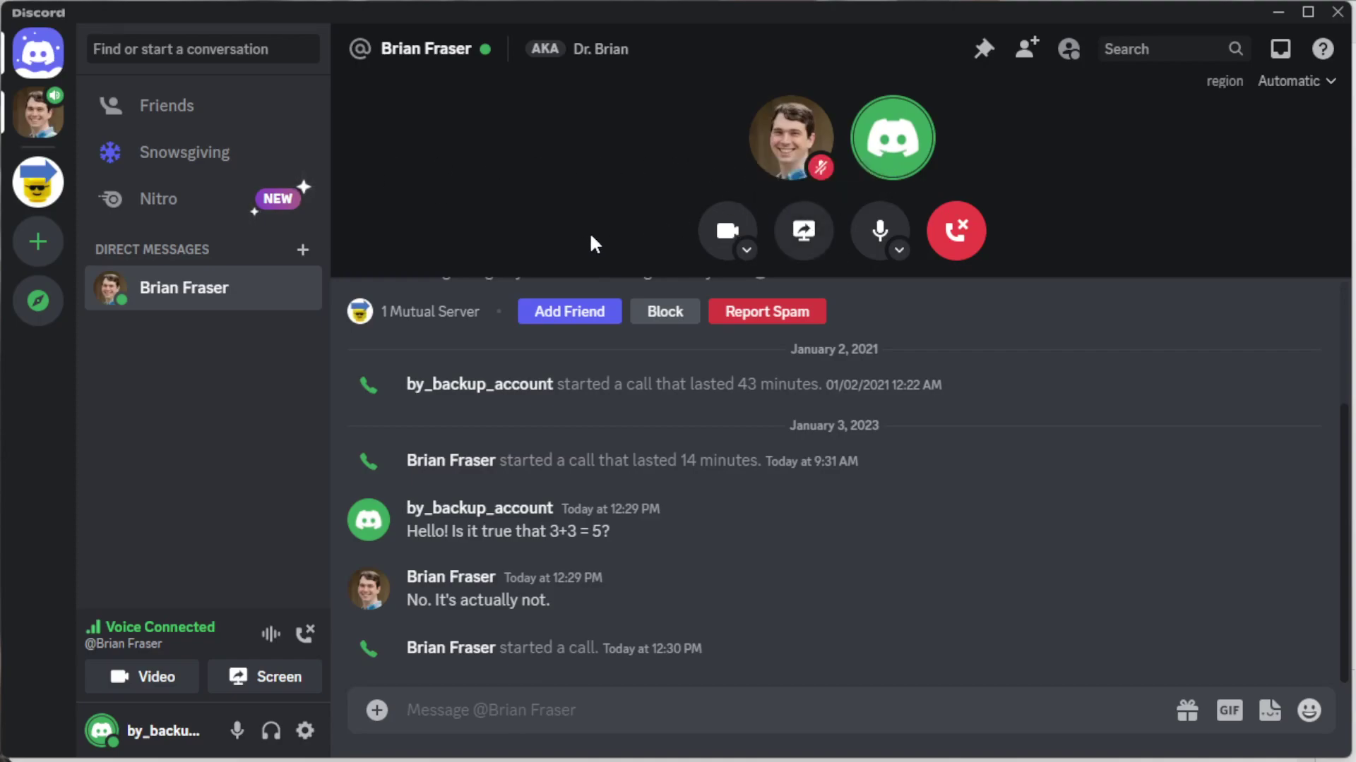
left_click(304, 732)
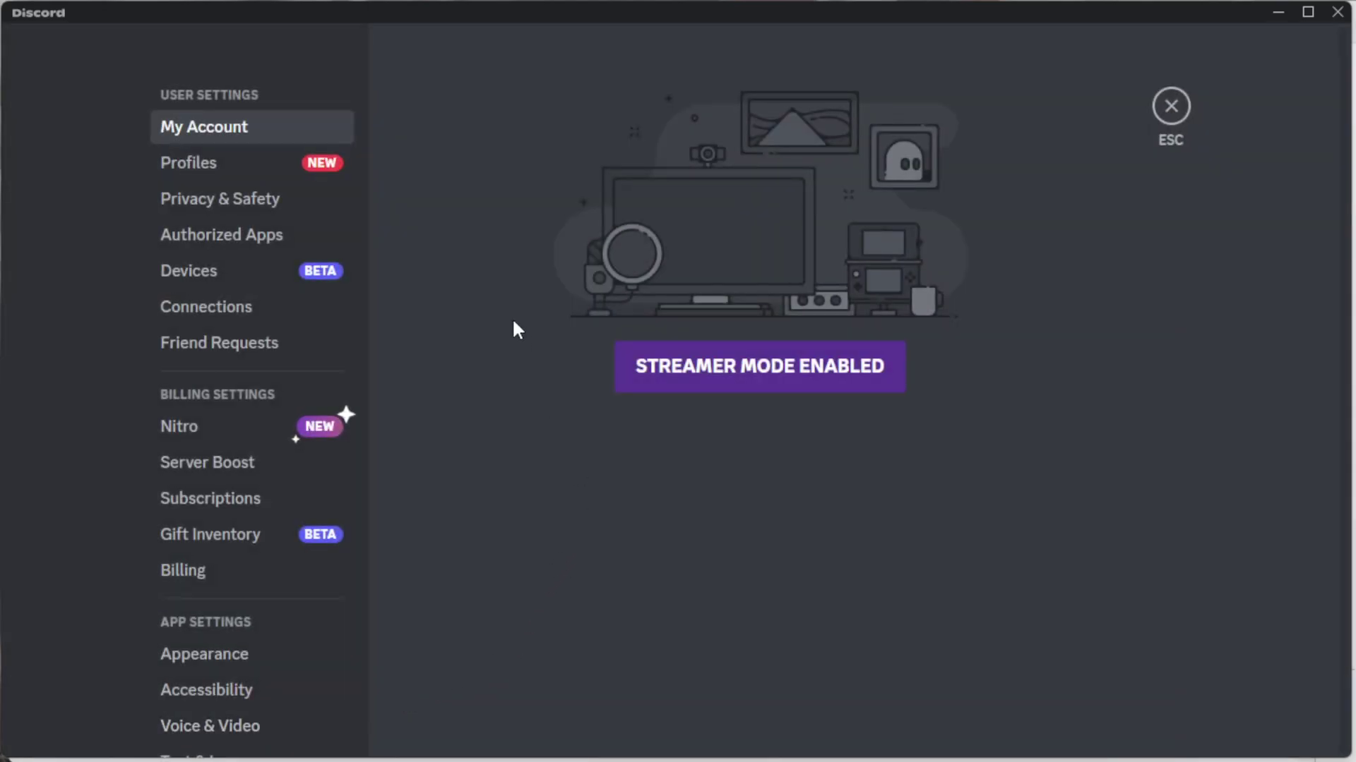
scroll(243, 385, "down", 3)
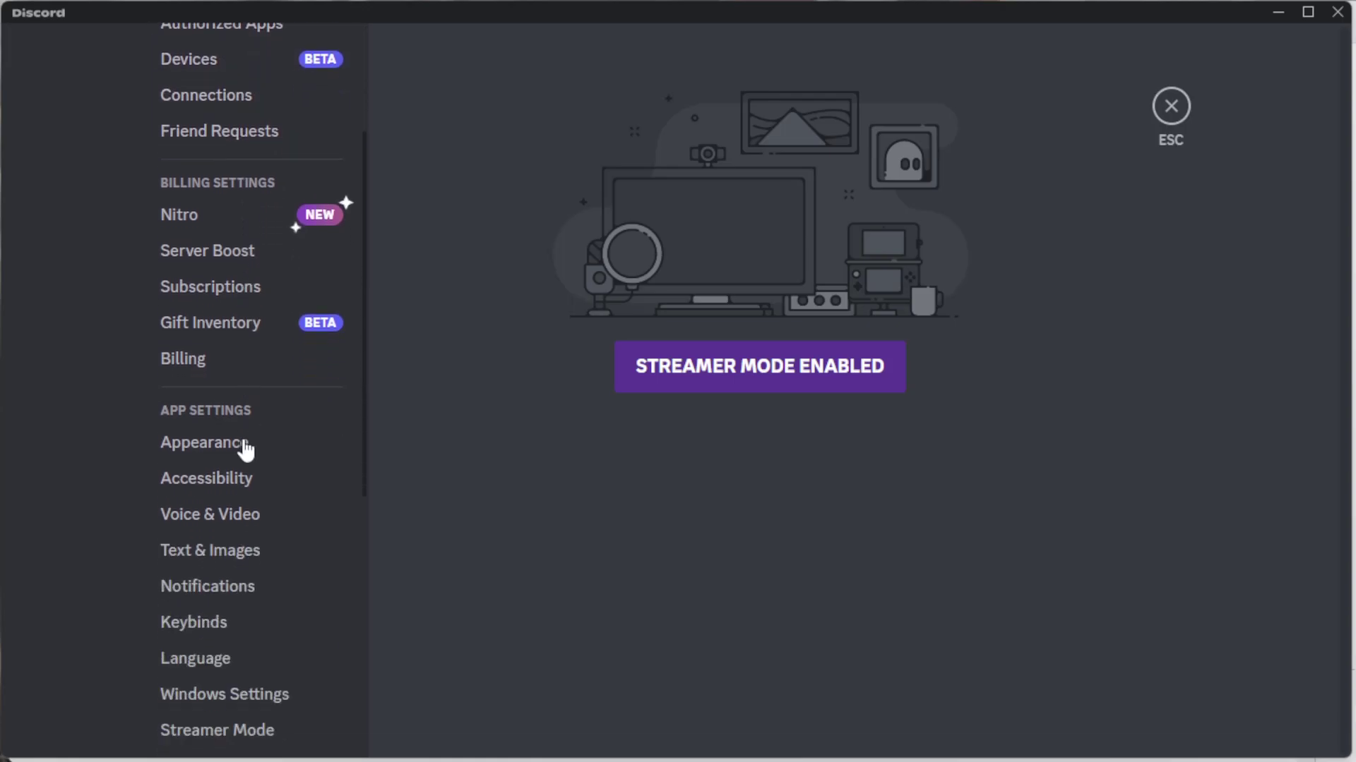
left_click(245, 519)
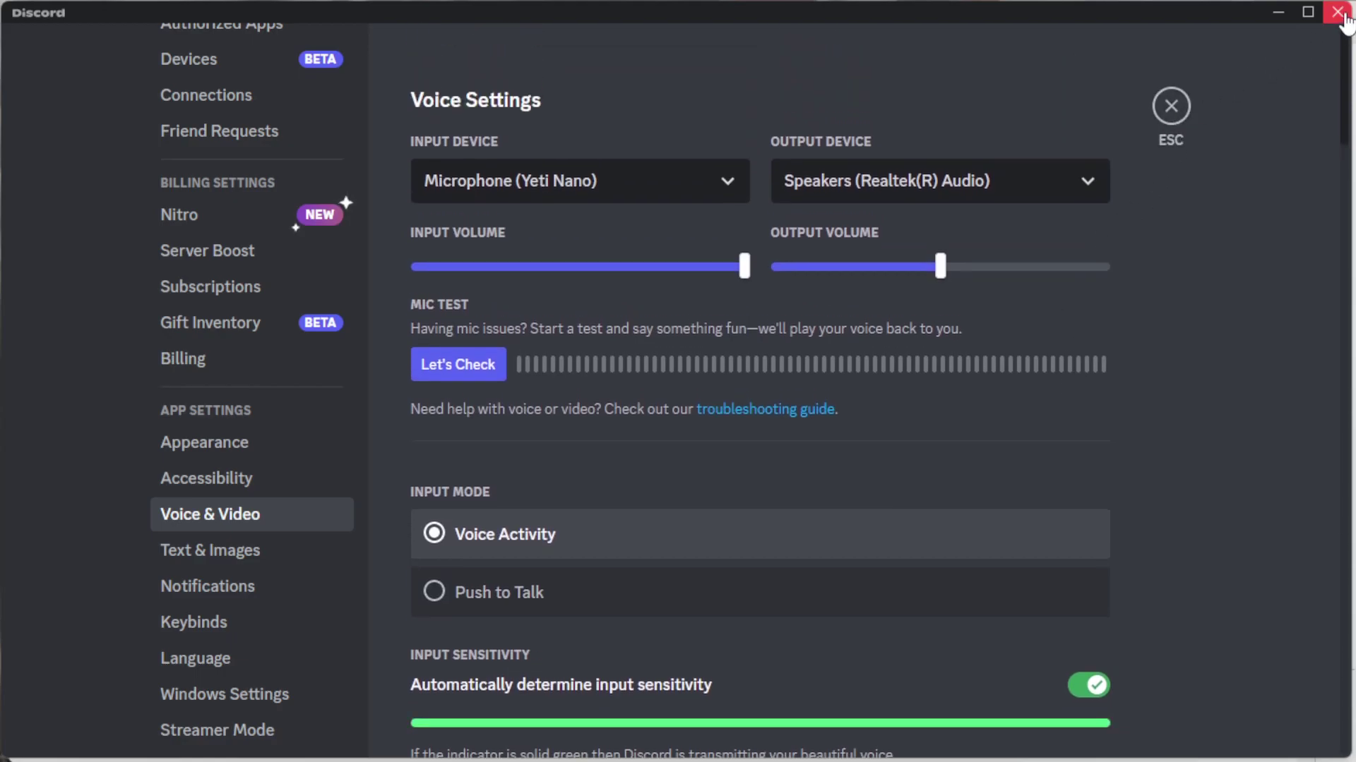
left_click(1170, 108)
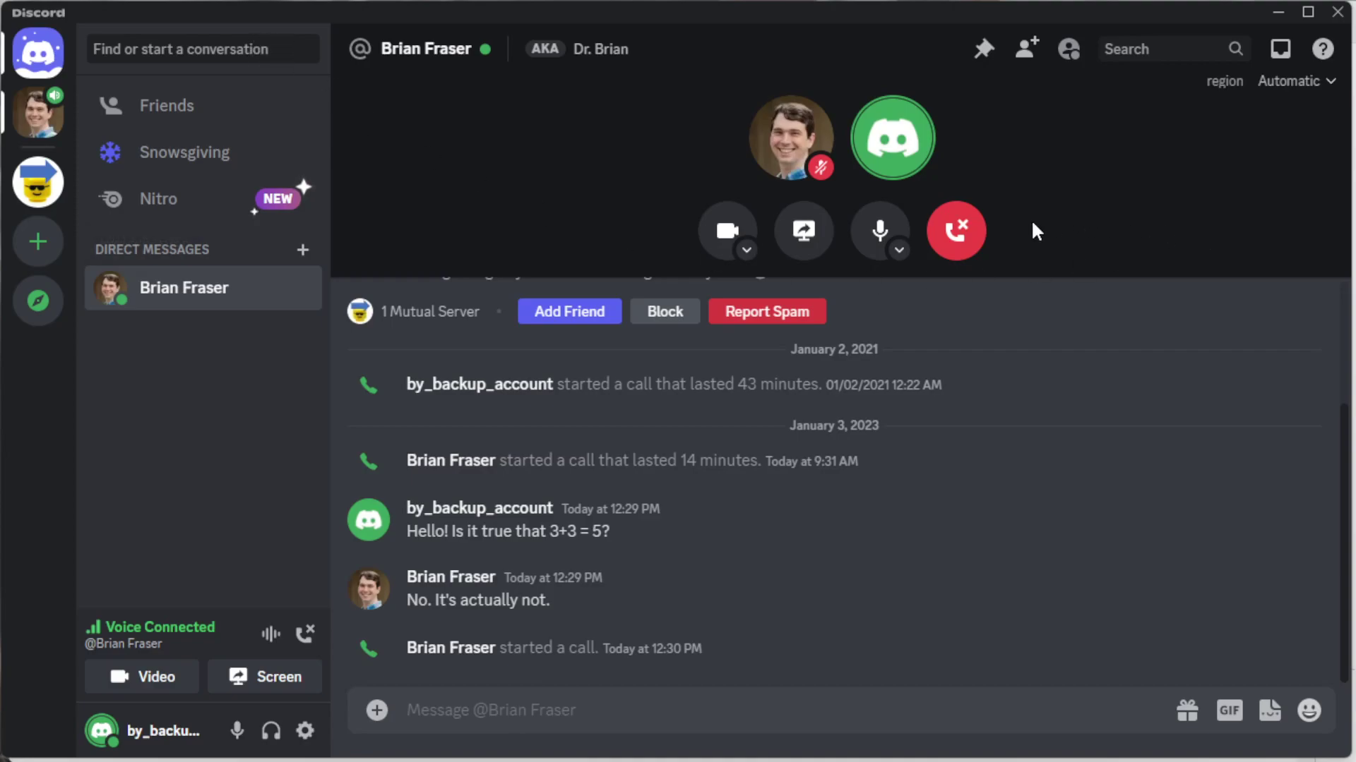
Step: Go live with the 'Untitled1 * - EditPlus' window instead of Notepad++, at 720p and 30 fps
left_click(803, 240)
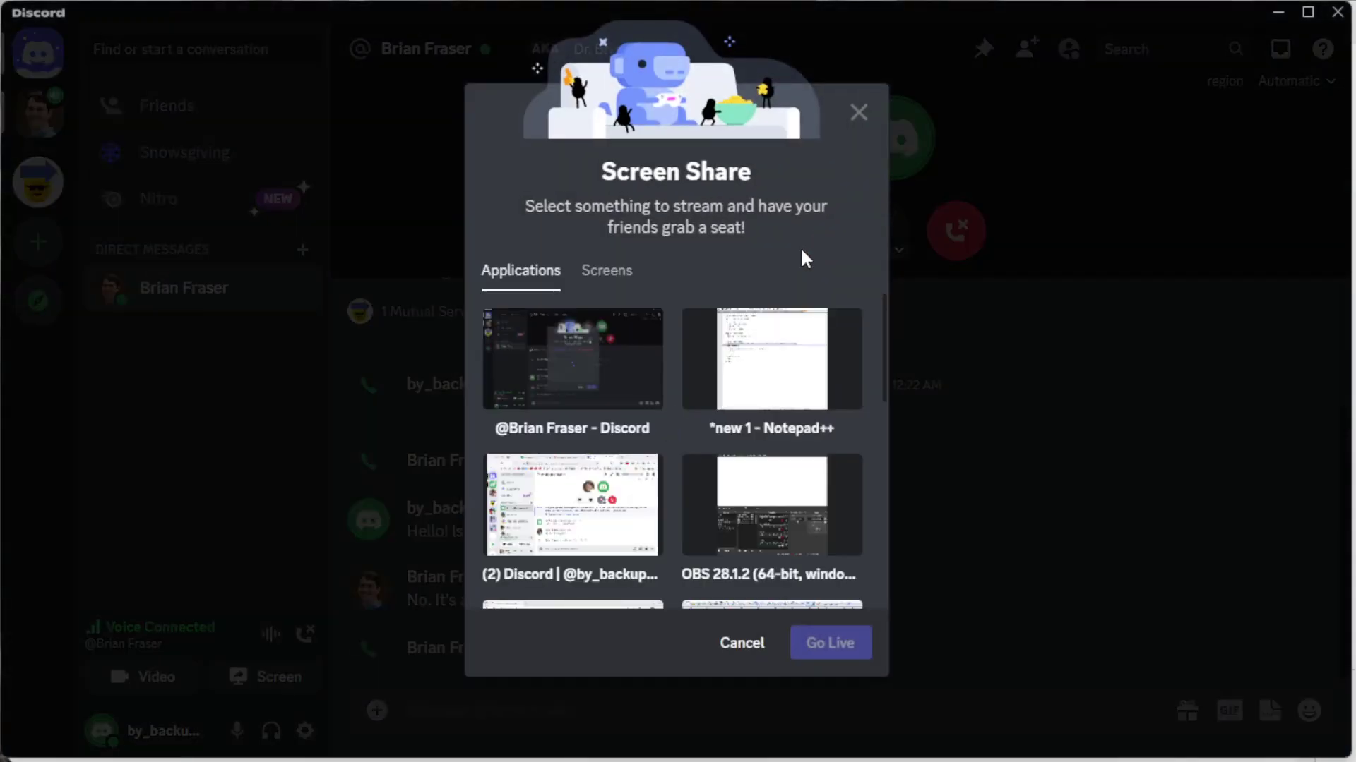
left_click(787, 372)
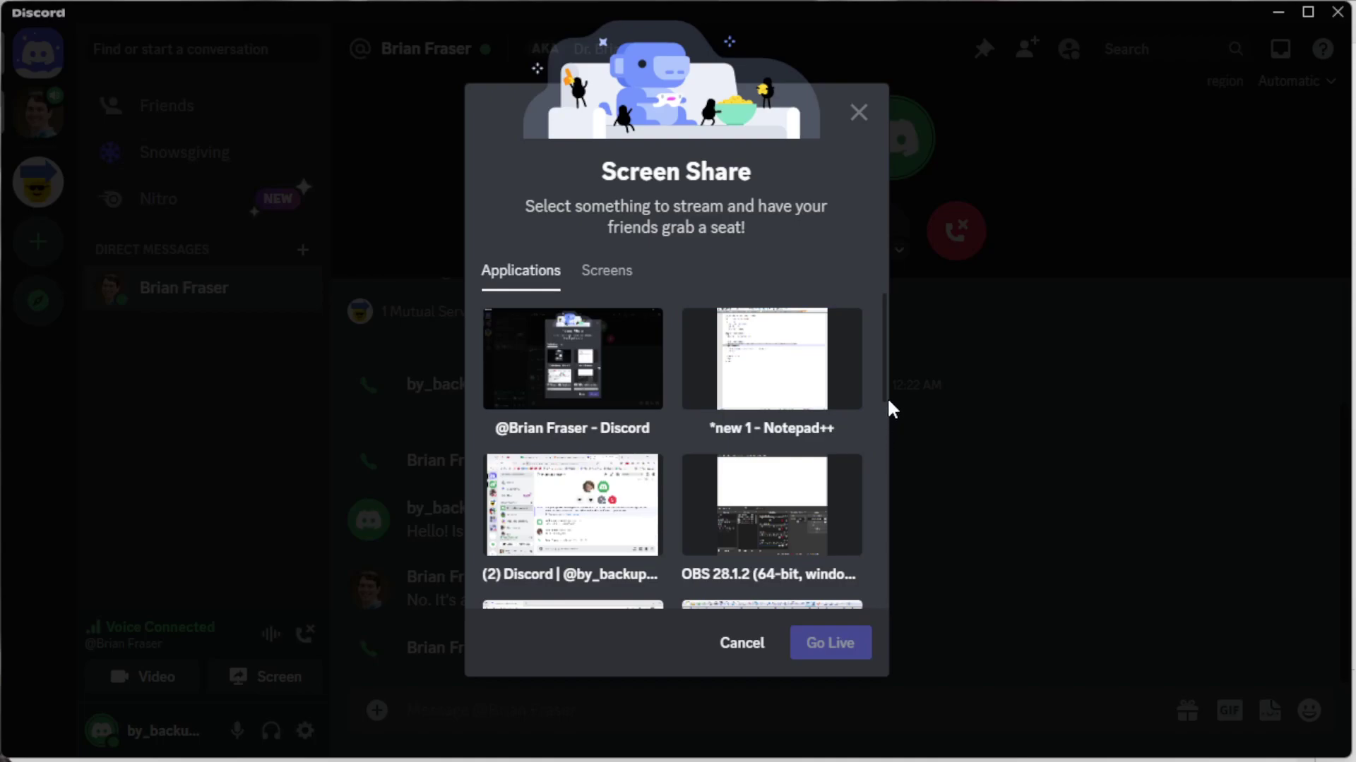
scroll(884, 423, "down", 2)
scroll(884, 439, "down", 1)
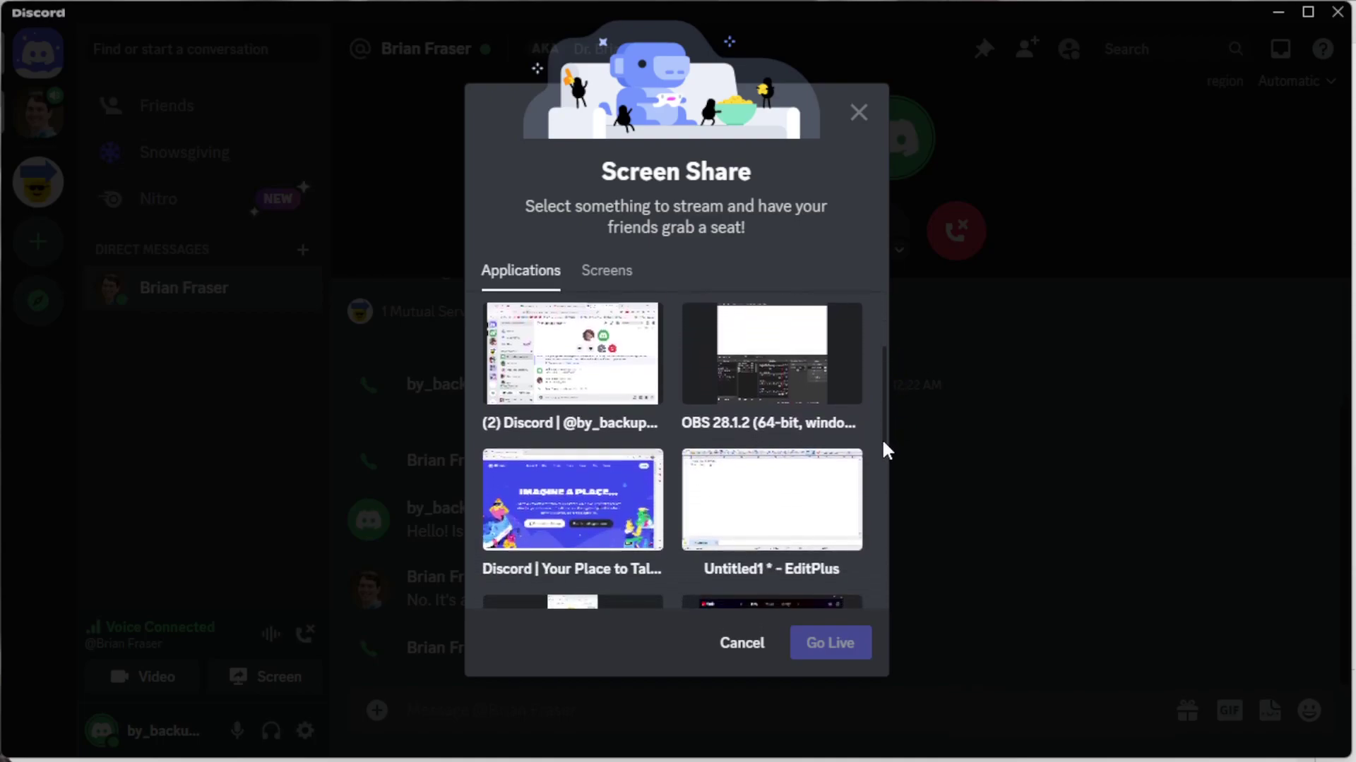
left_click(810, 485)
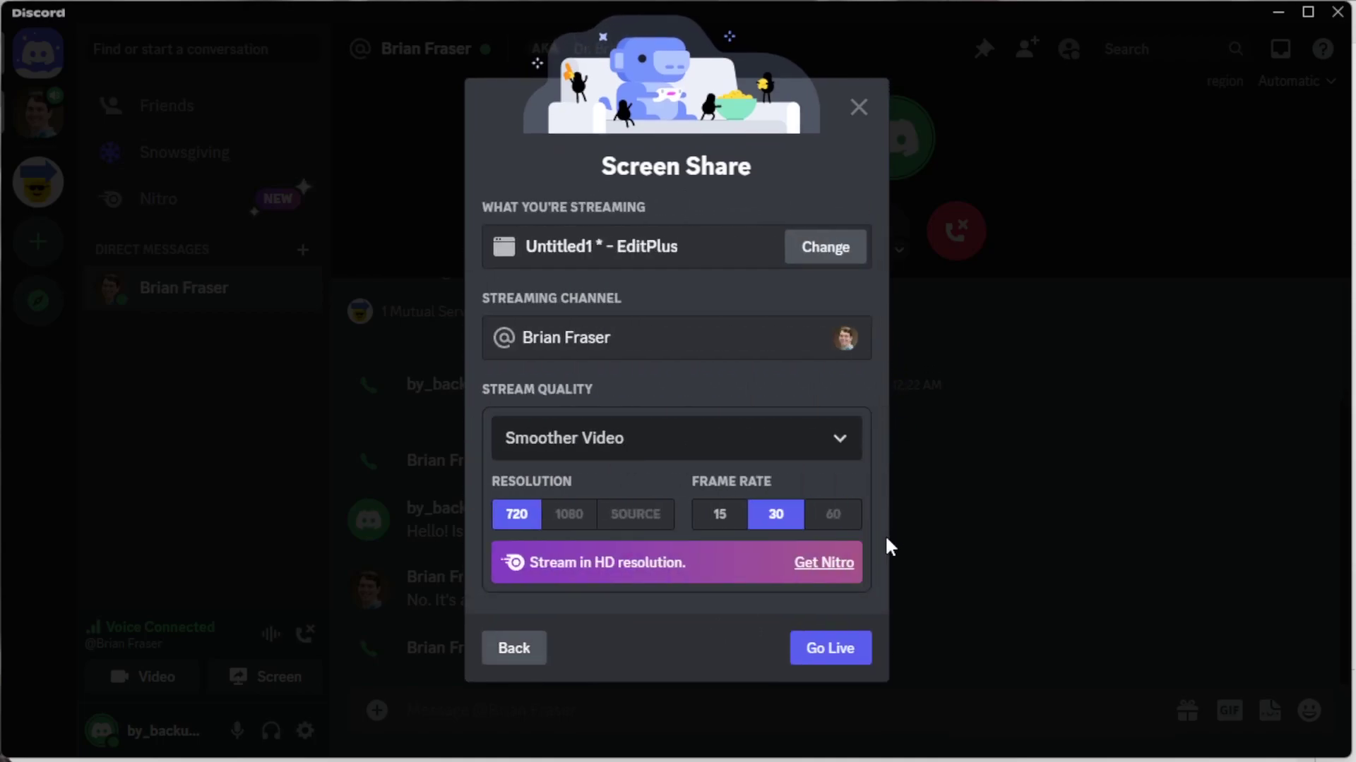
left_click(832, 654)
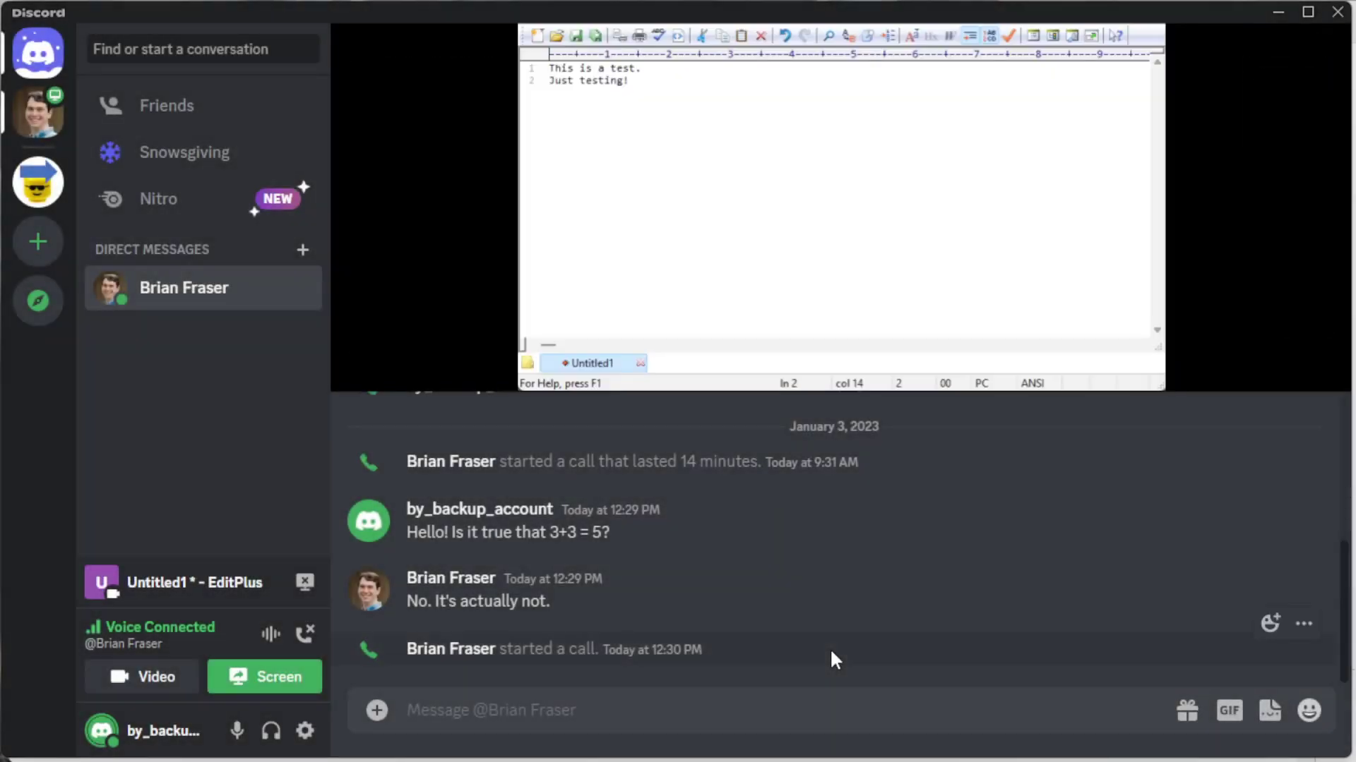
mouse_move(1110, 296)
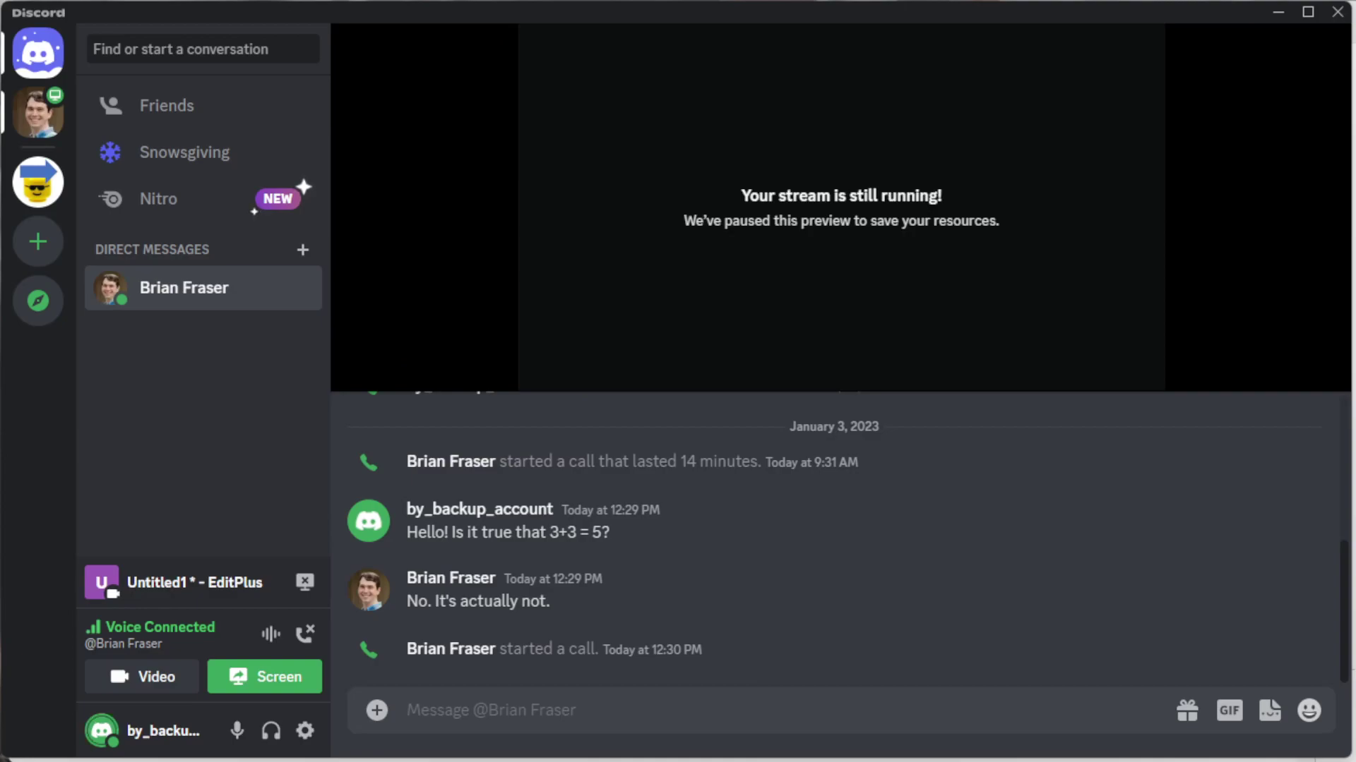
mouse_move(1220, 225)
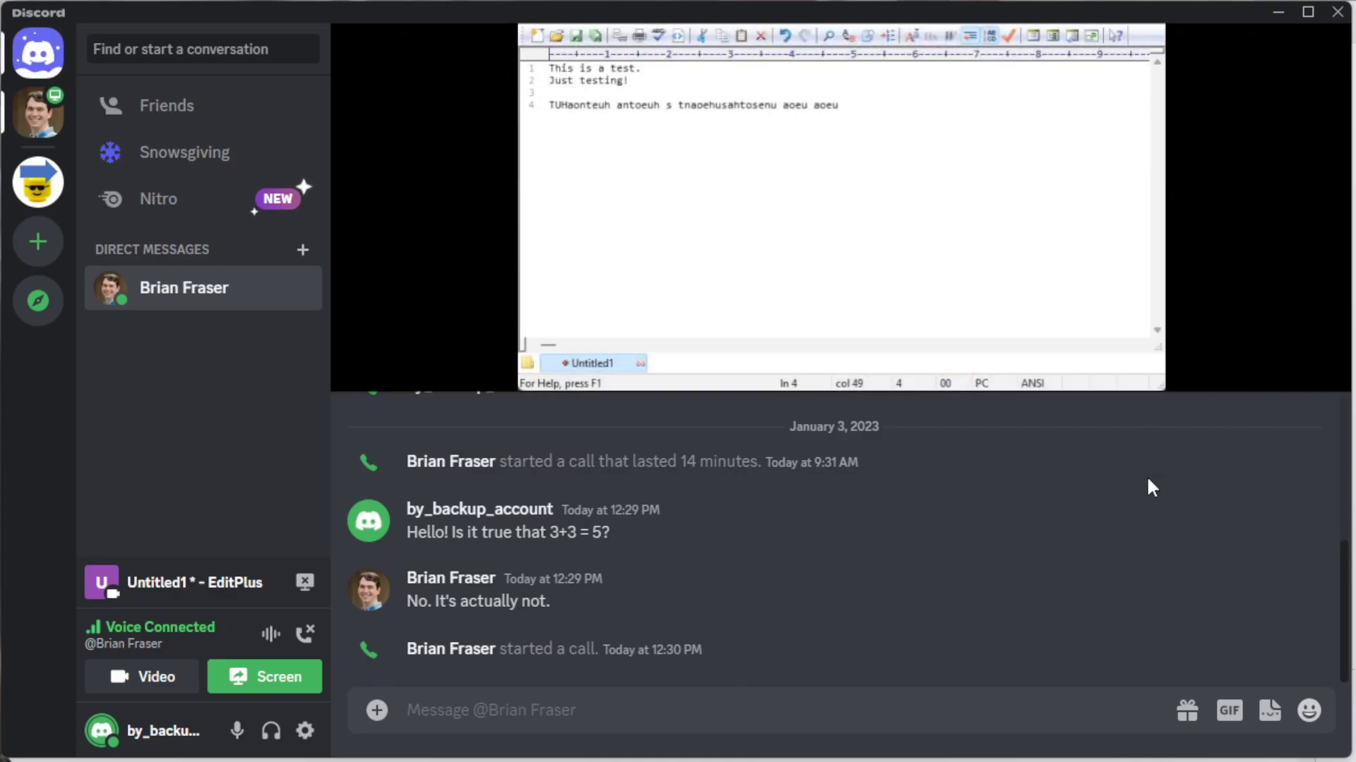
mouse_move(1102, 381)
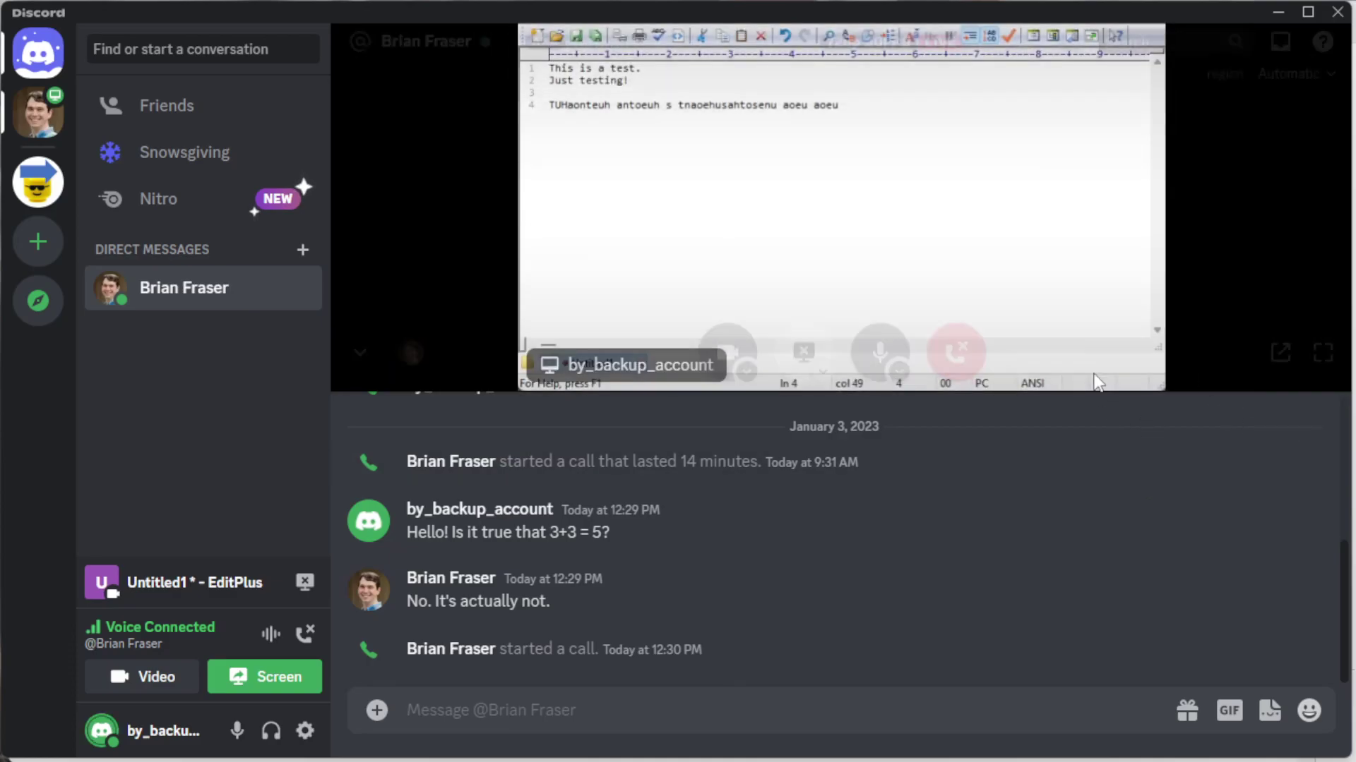
left_click(857, 169)
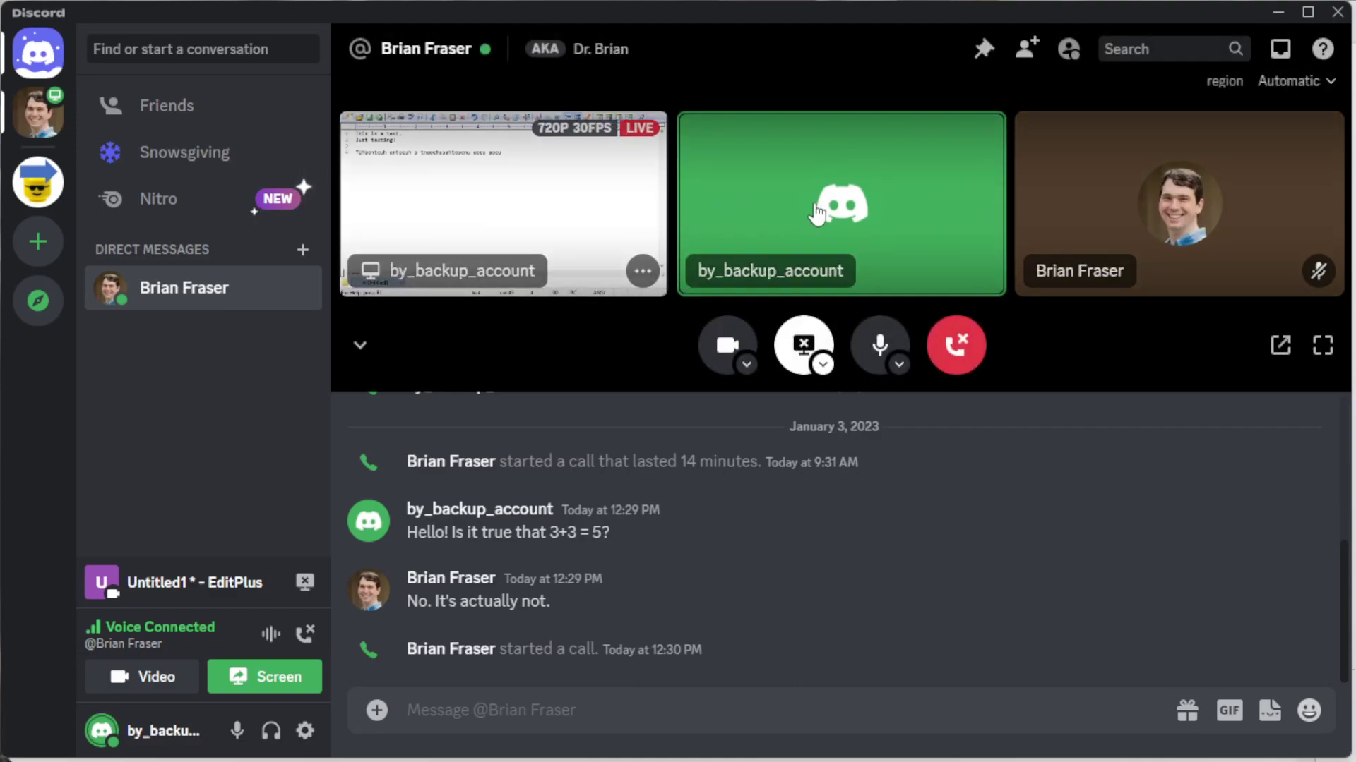
left_click(879, 205)
left_click(840, 194)
left_click(1118, 214)
left_click(1115, 215)
left_click(585, 220)
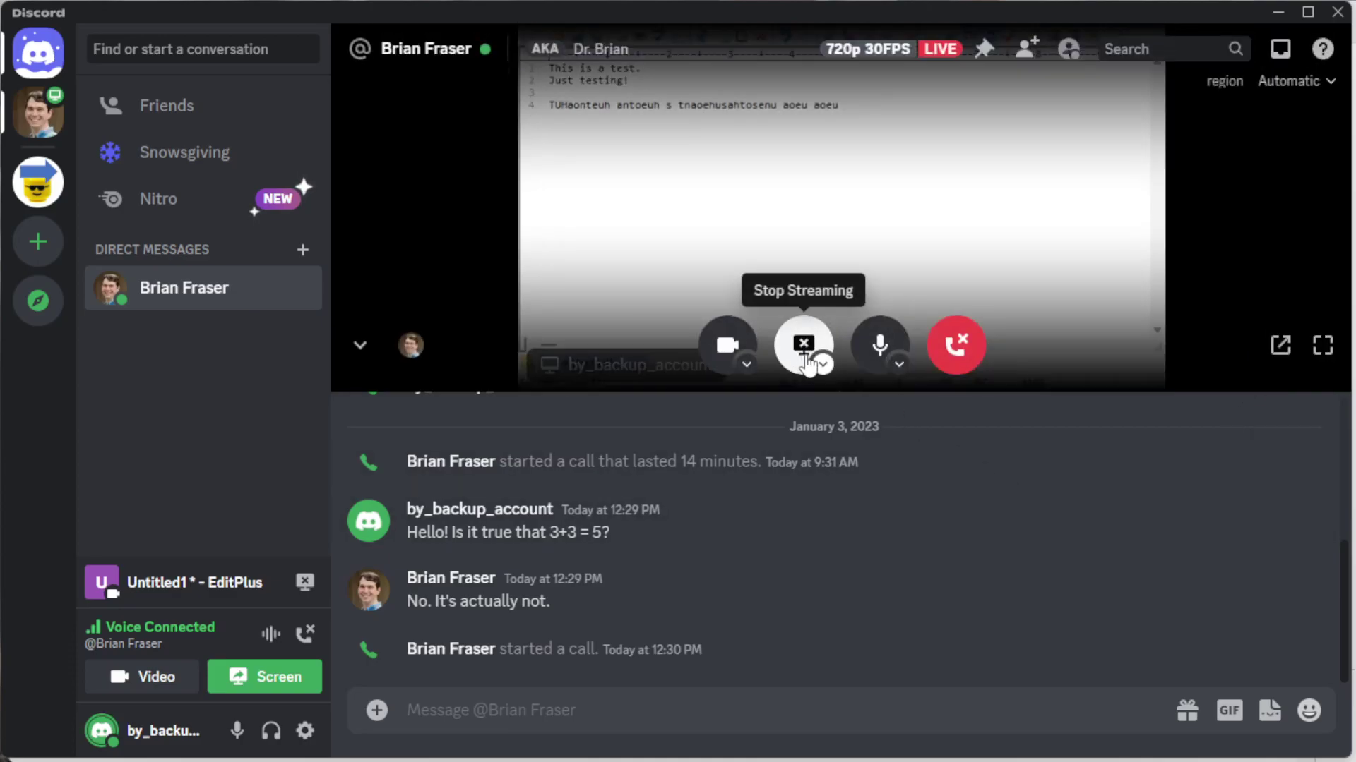
Step: Stop the EditPlus stream, open CMPT 213's #social-memes channel, and disconnect from the call
left_click(802, 347)
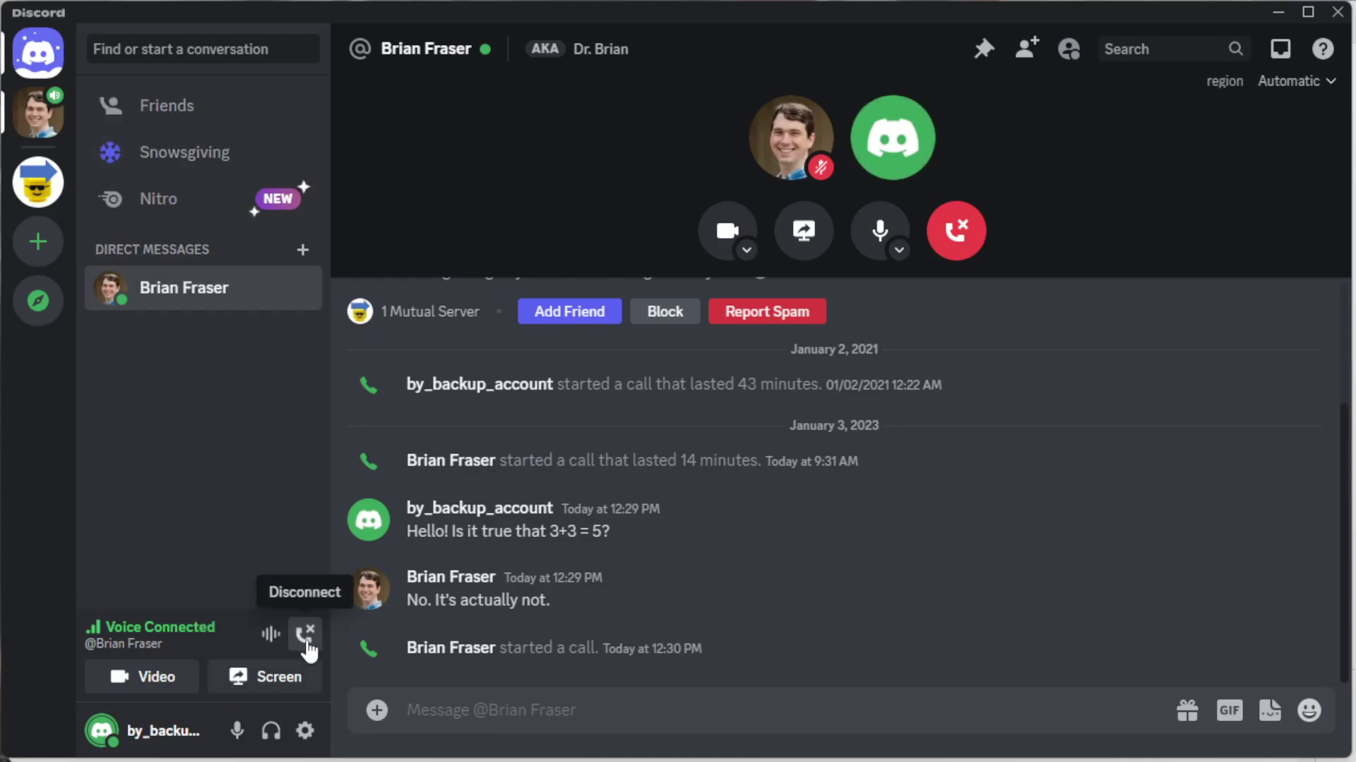
left_click(38, 181)
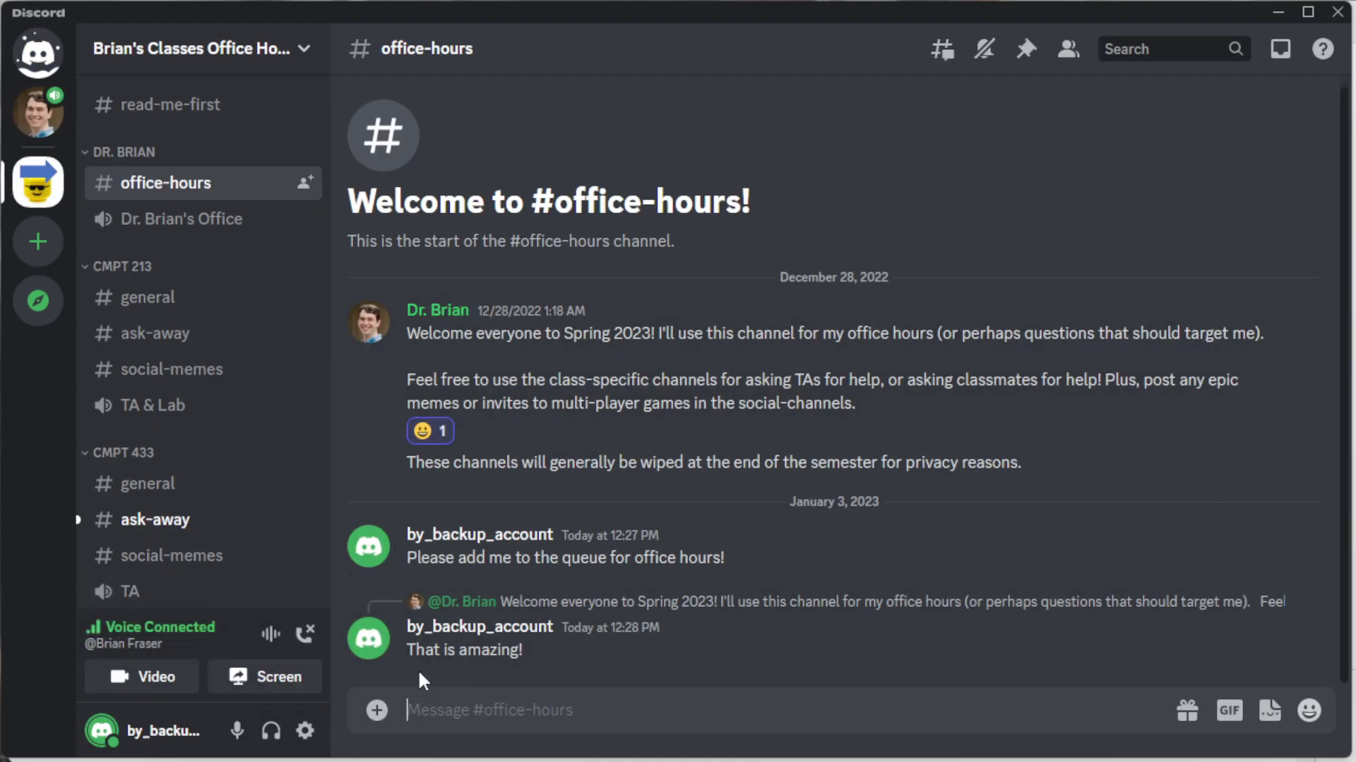
left_click(211, 369)
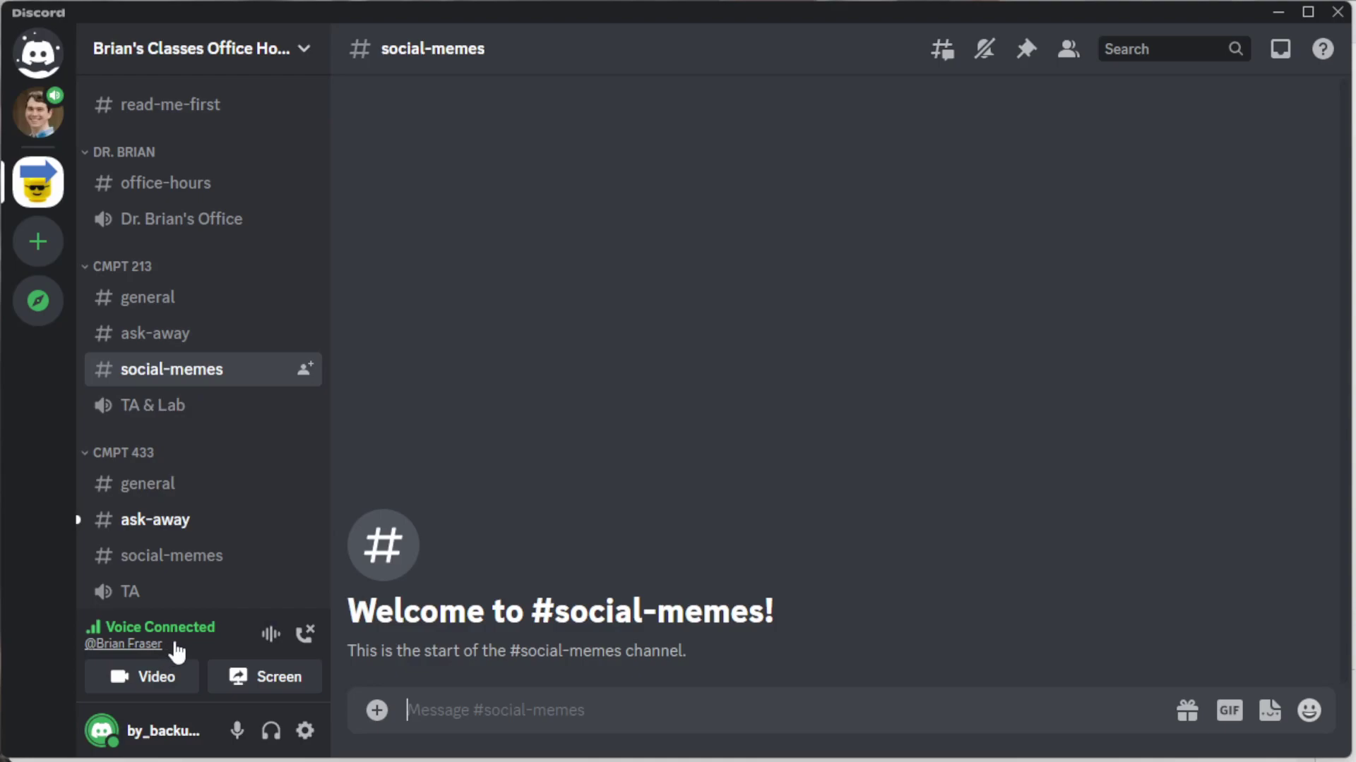
left_click(305, 635)
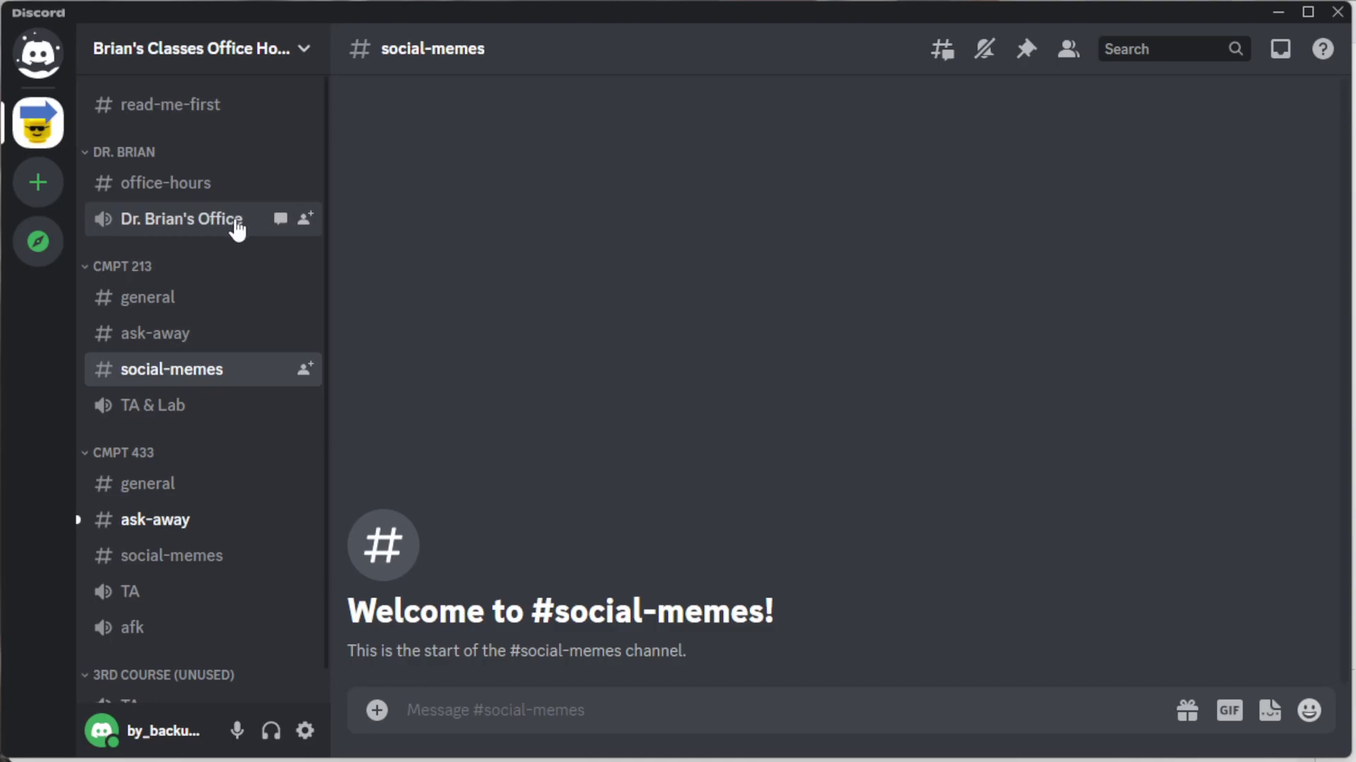
left_click(155, 230)
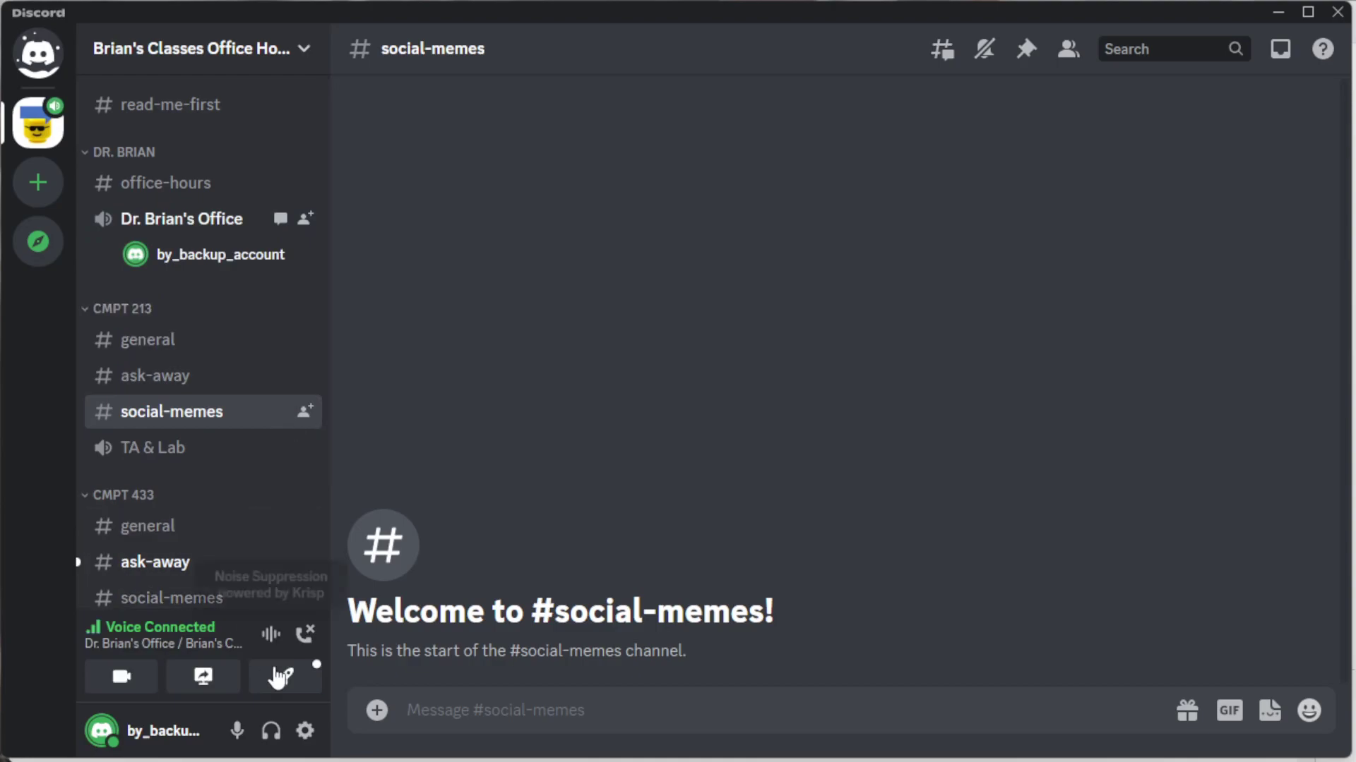
left_click(237, 732)
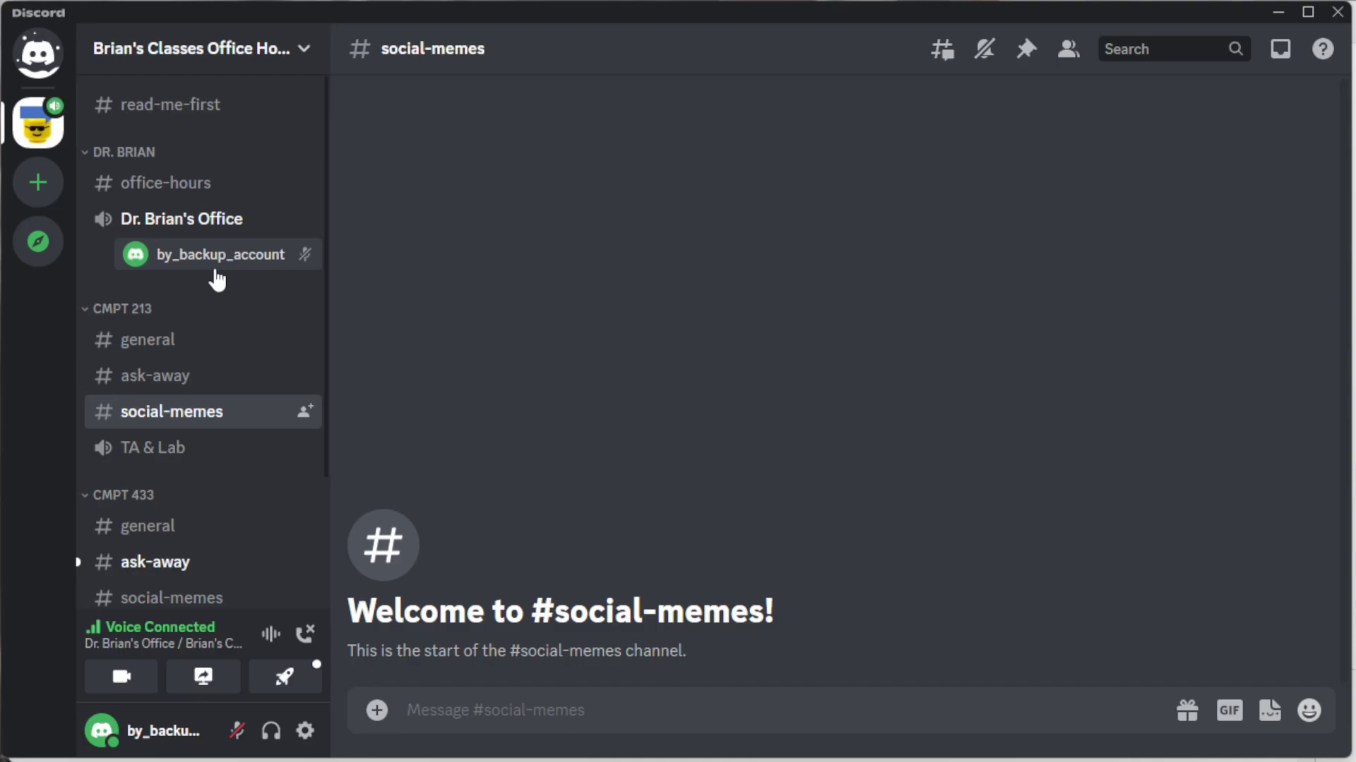
left_click(308, 644)
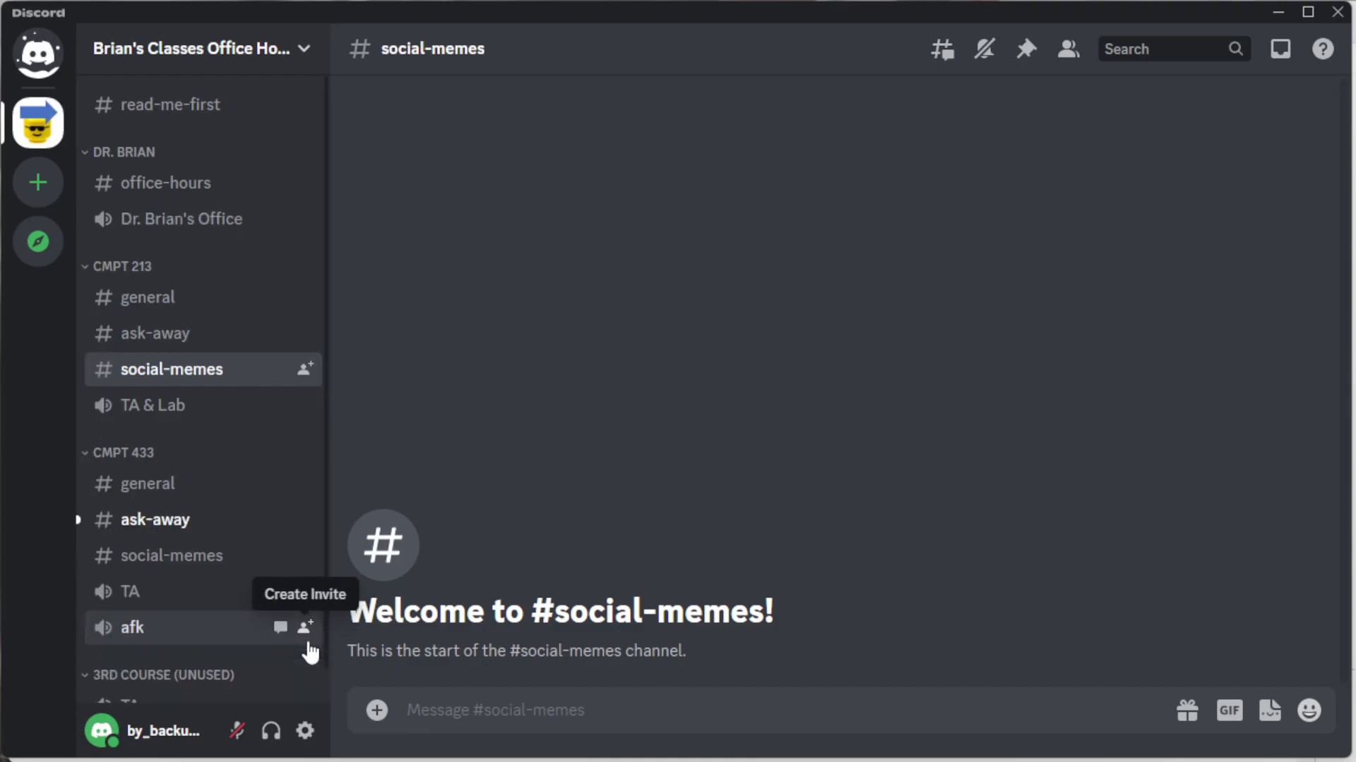
left_click(240, 736)
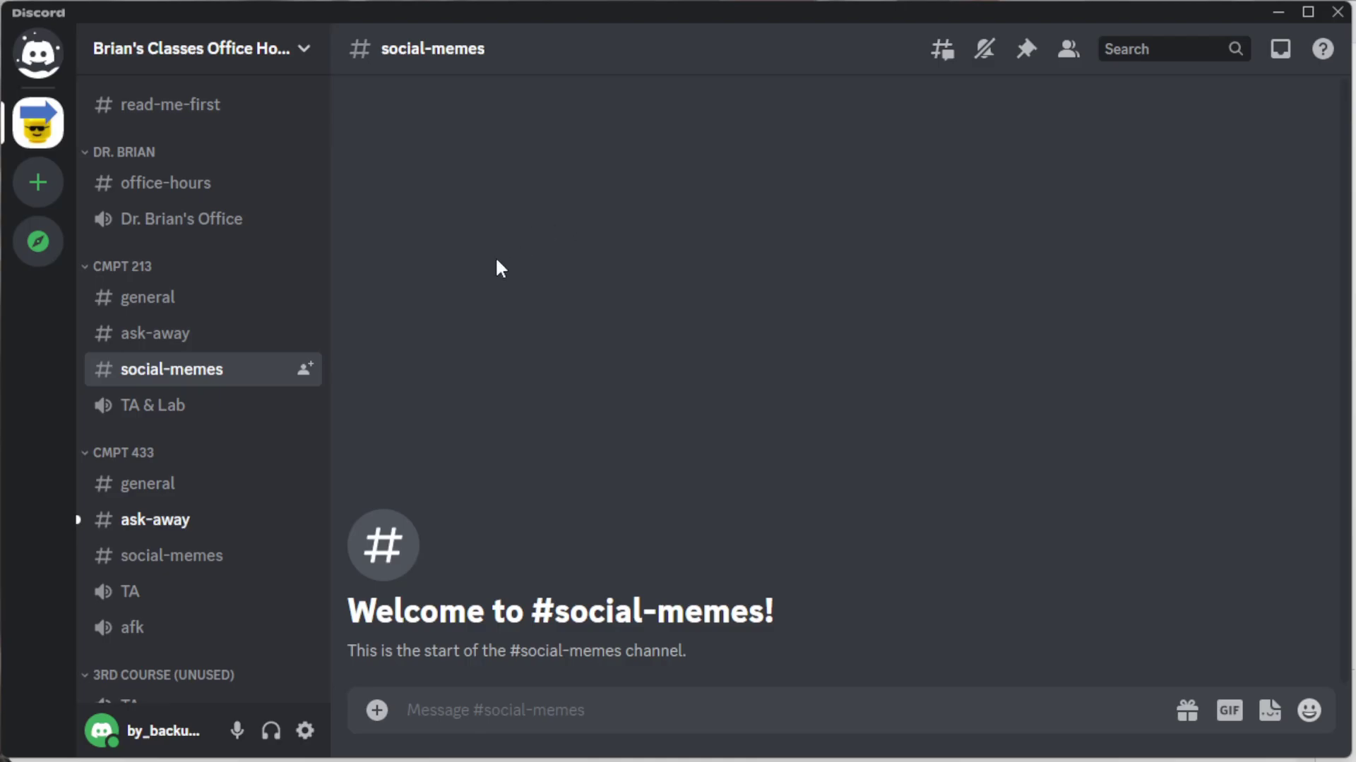
left_click(51, 69)
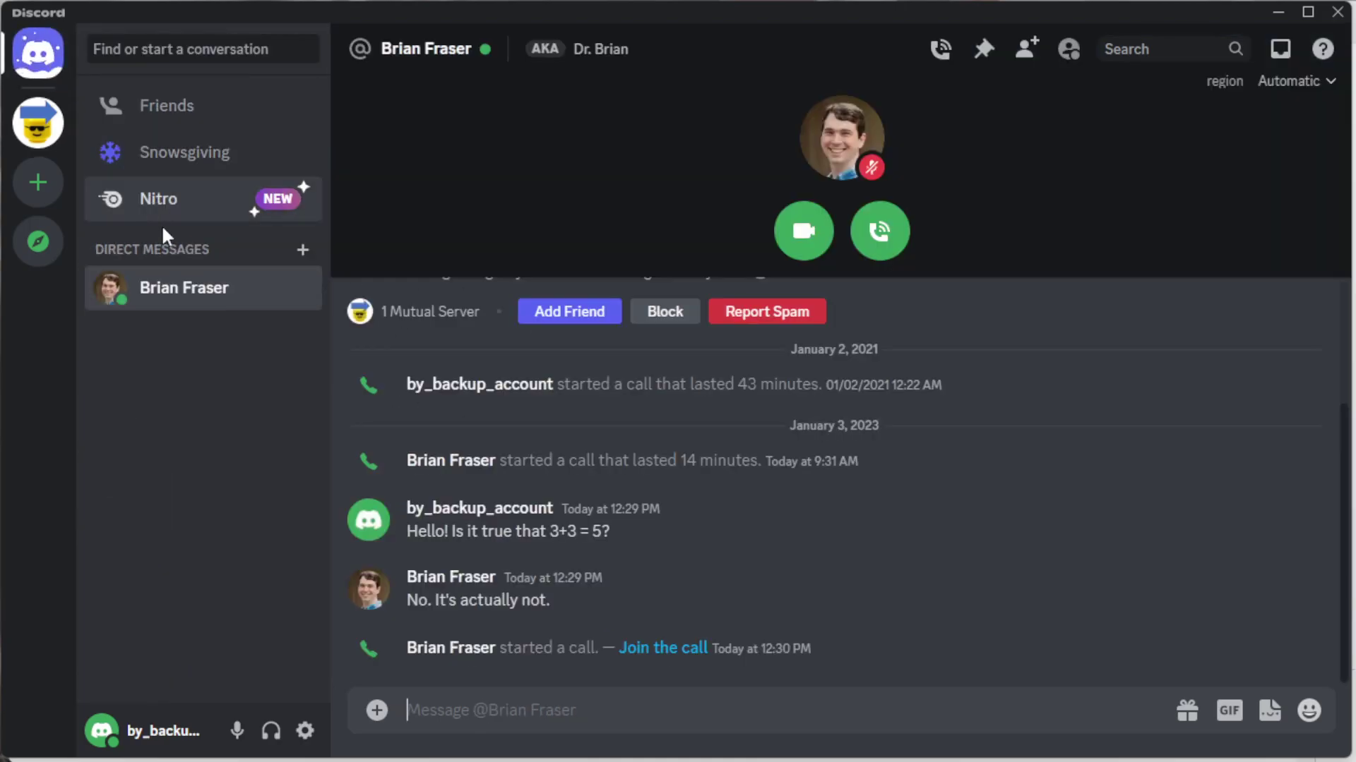
left_click(55, 127)
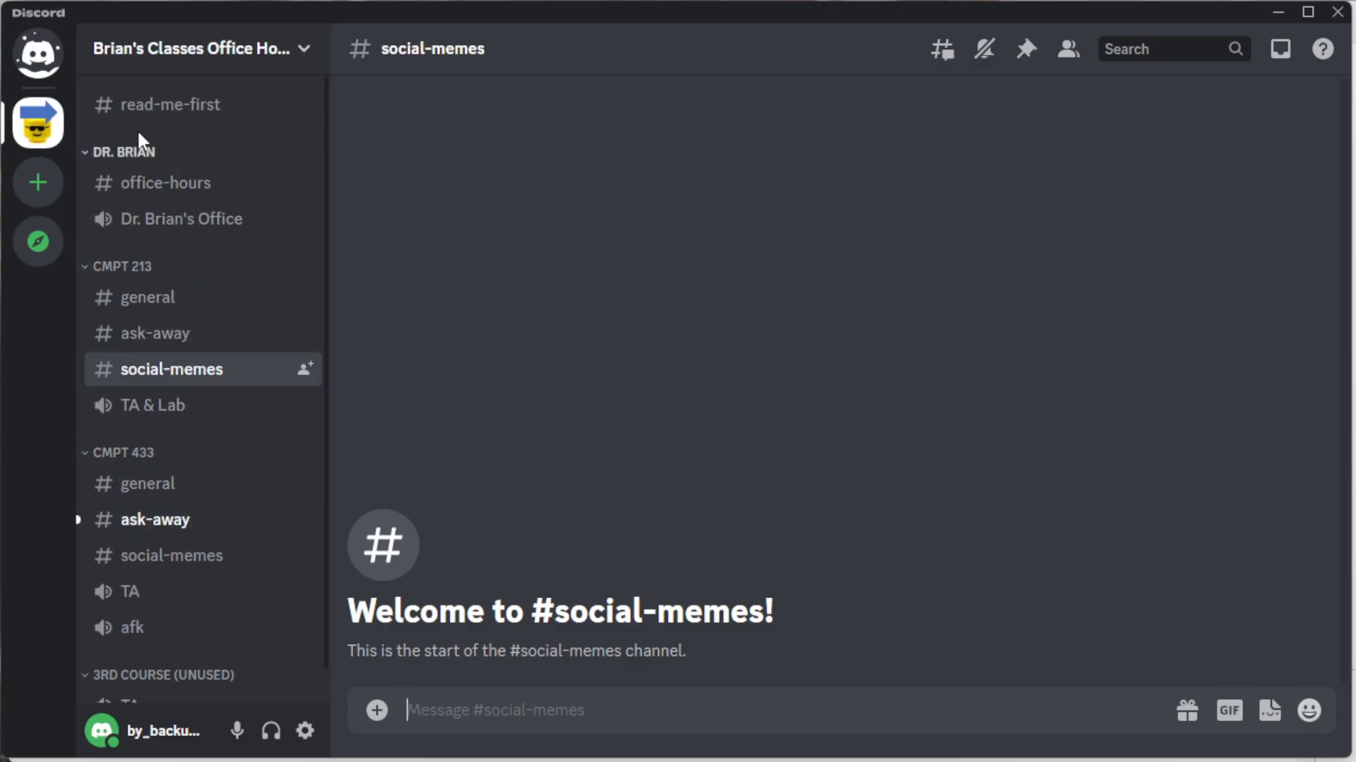
Step: Open #office-hours and delete your 'That is amazing!' message
left_click(176, 194)
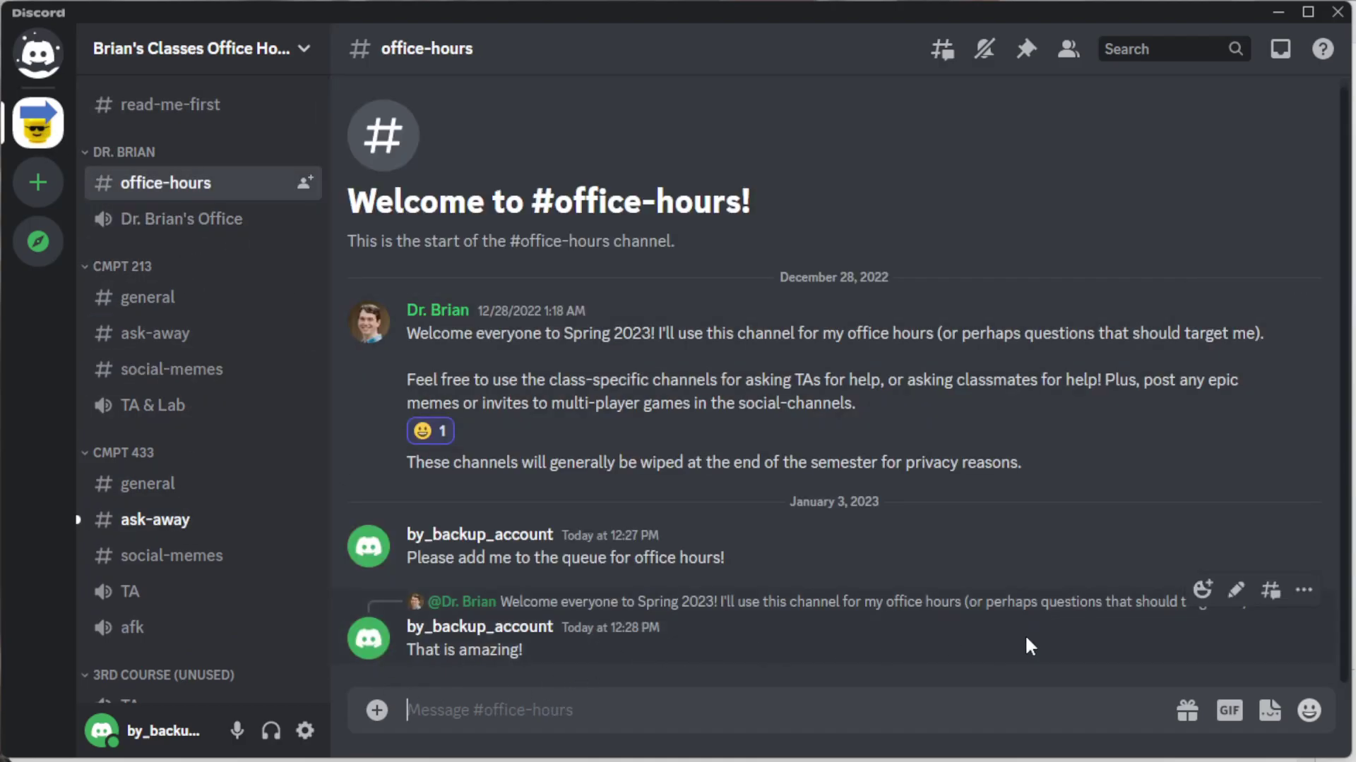
left_click(1305, 593)
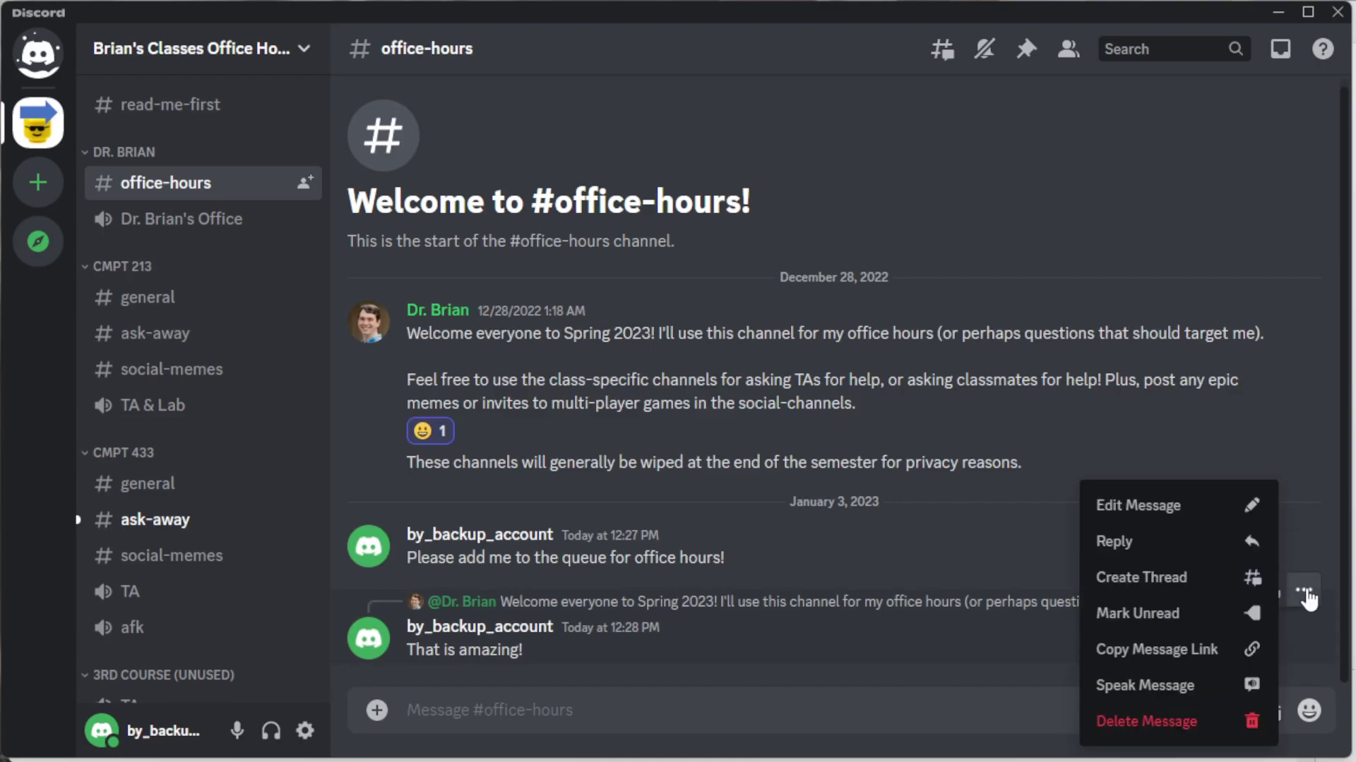
left_click(1174, 722)
left_click(853, 501)
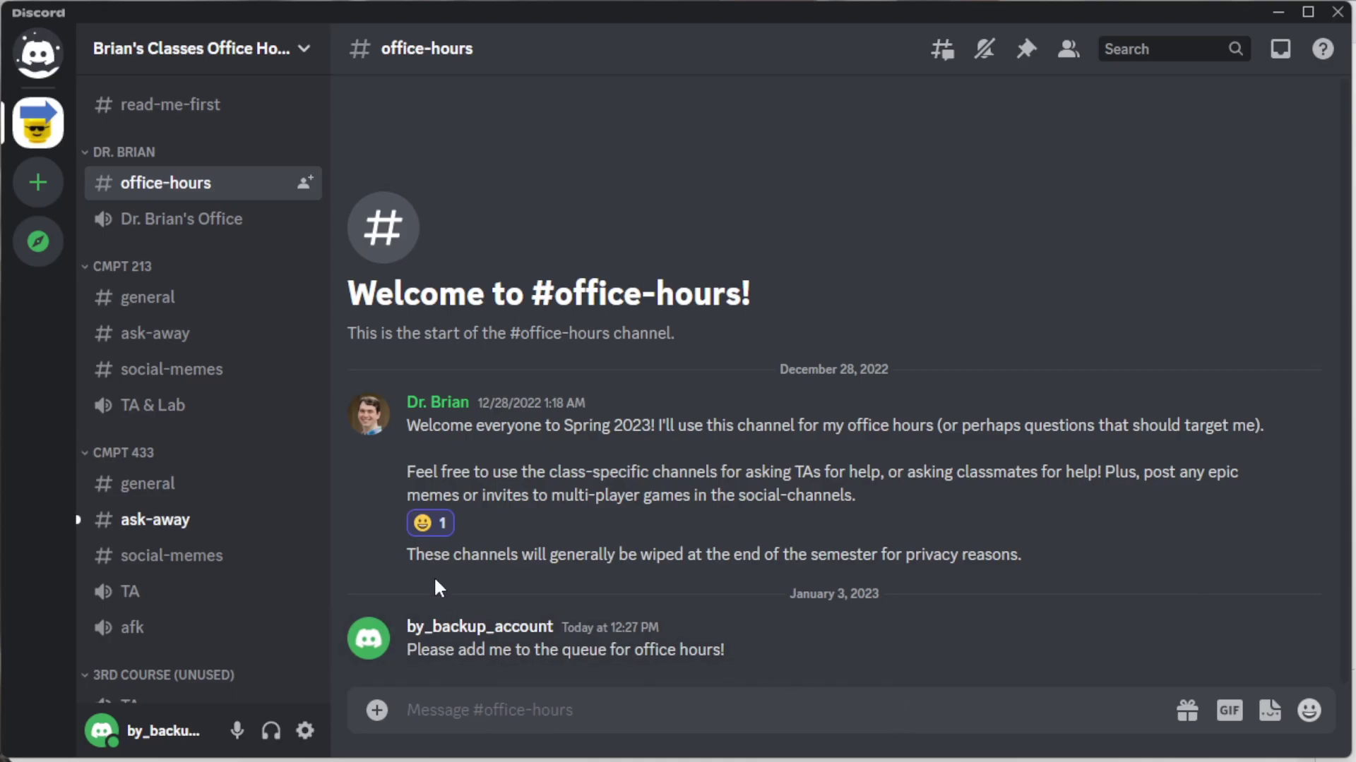
Step: Remove your 😀 reaction from the welcome post and delete your queue request message
left_click(430, 523)
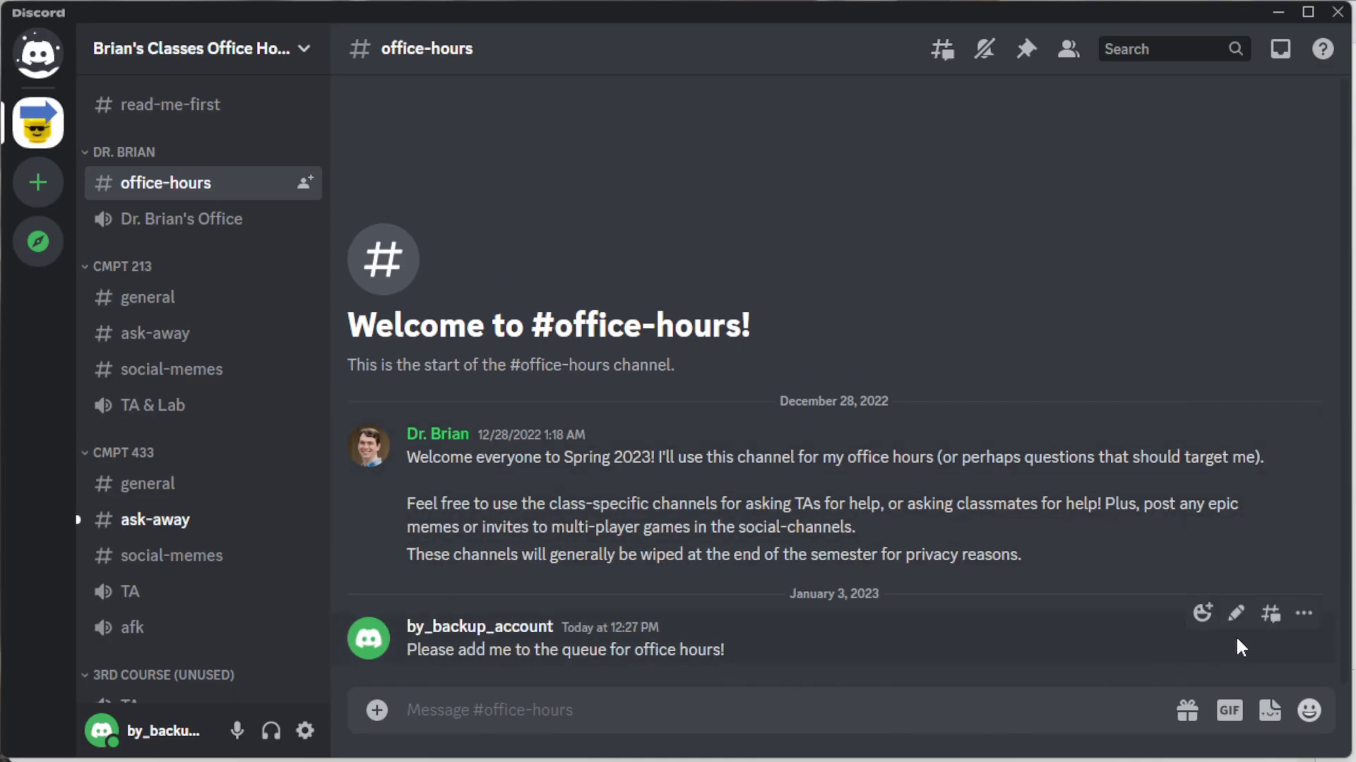
left_click(1304, 614)
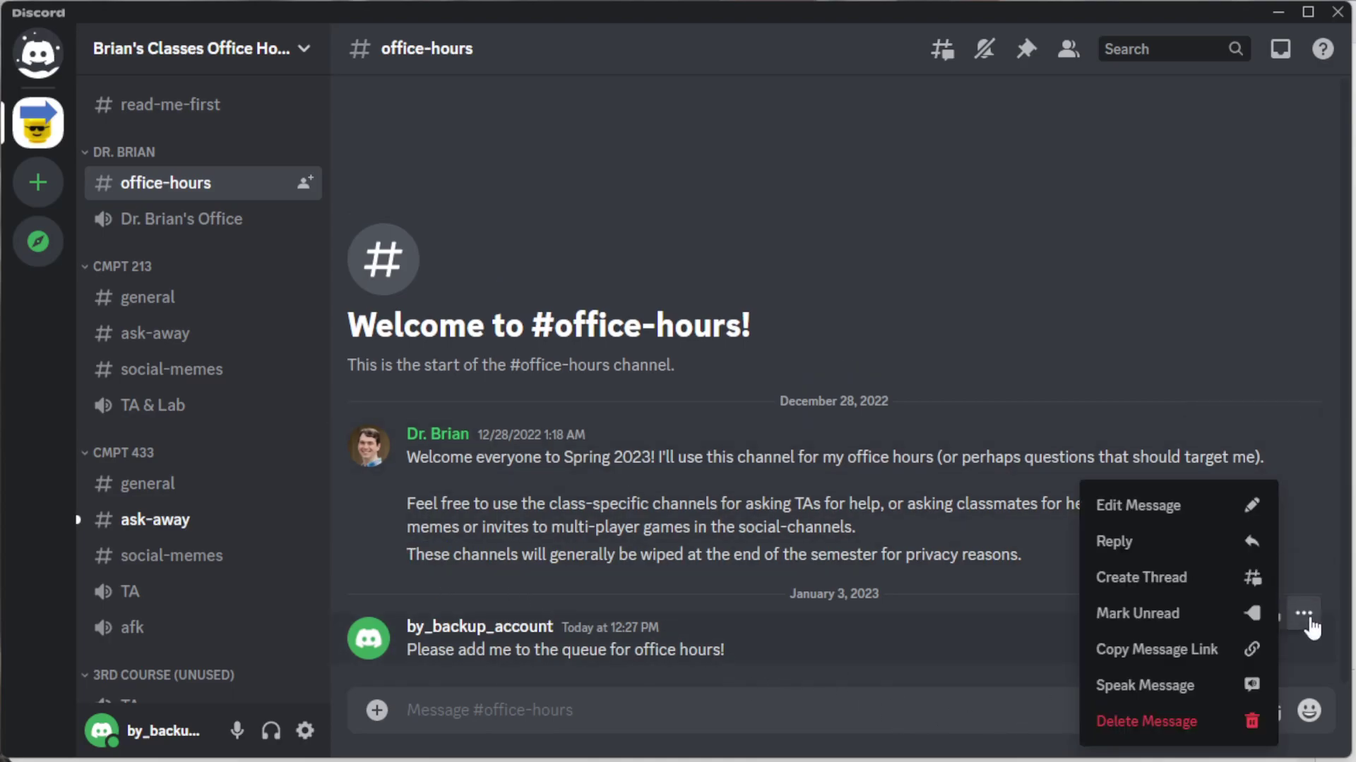
left_click(1163, 722)
left_click(849, 492)
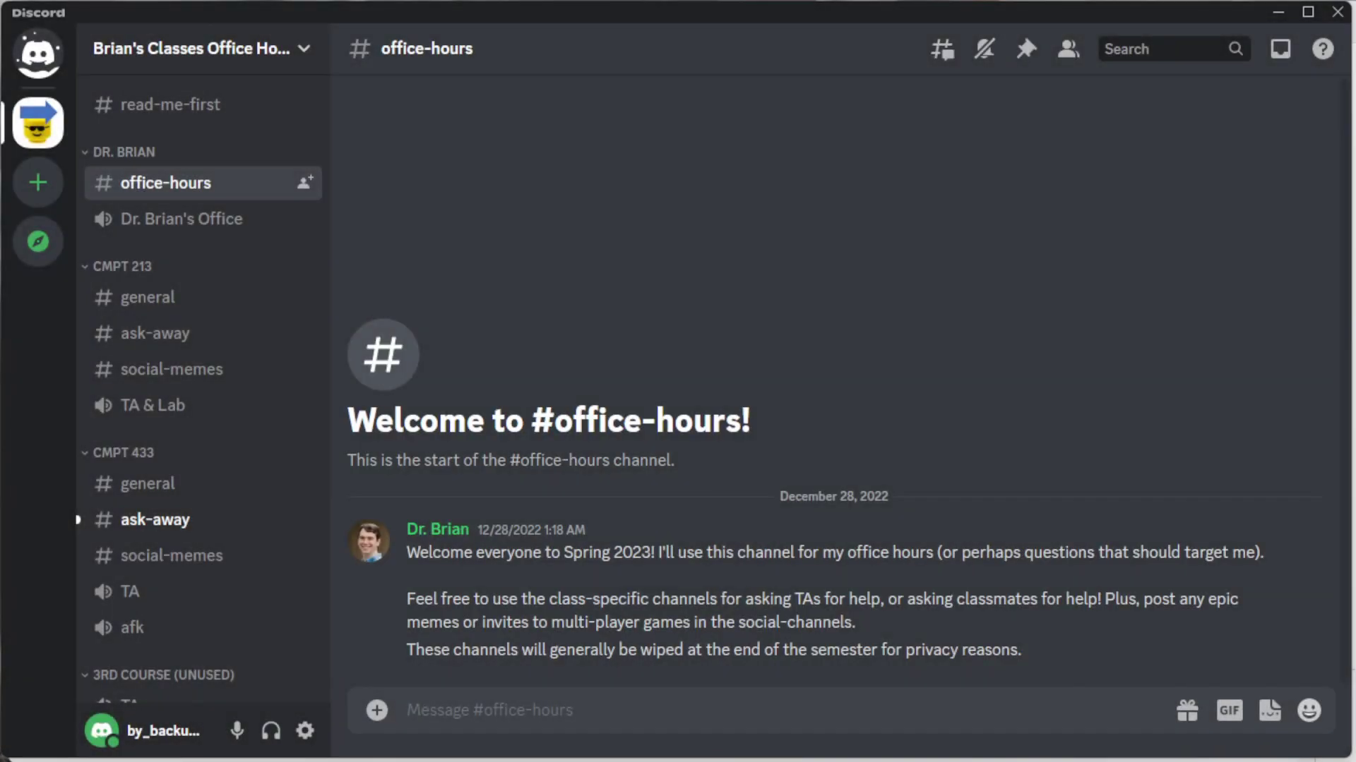
left_click(747, 704)
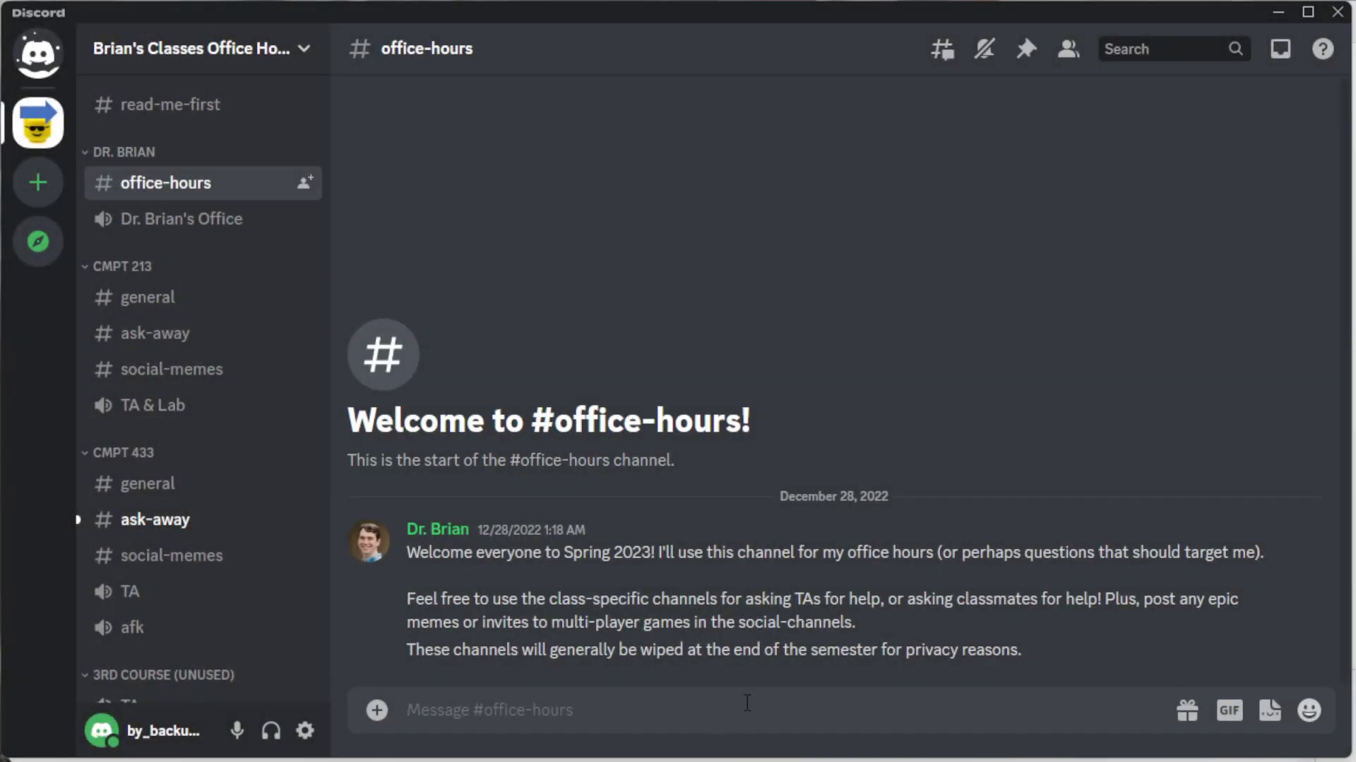